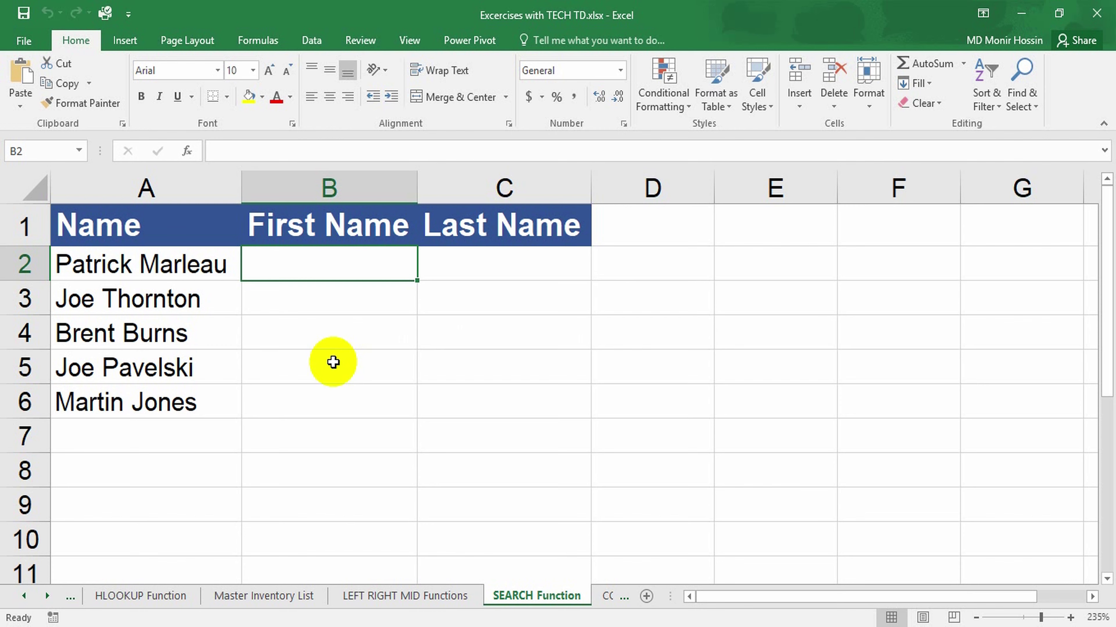
Enter the formula =LEFT(A2,7) in cell B2 to extract the first seven characters of the name
type("left")
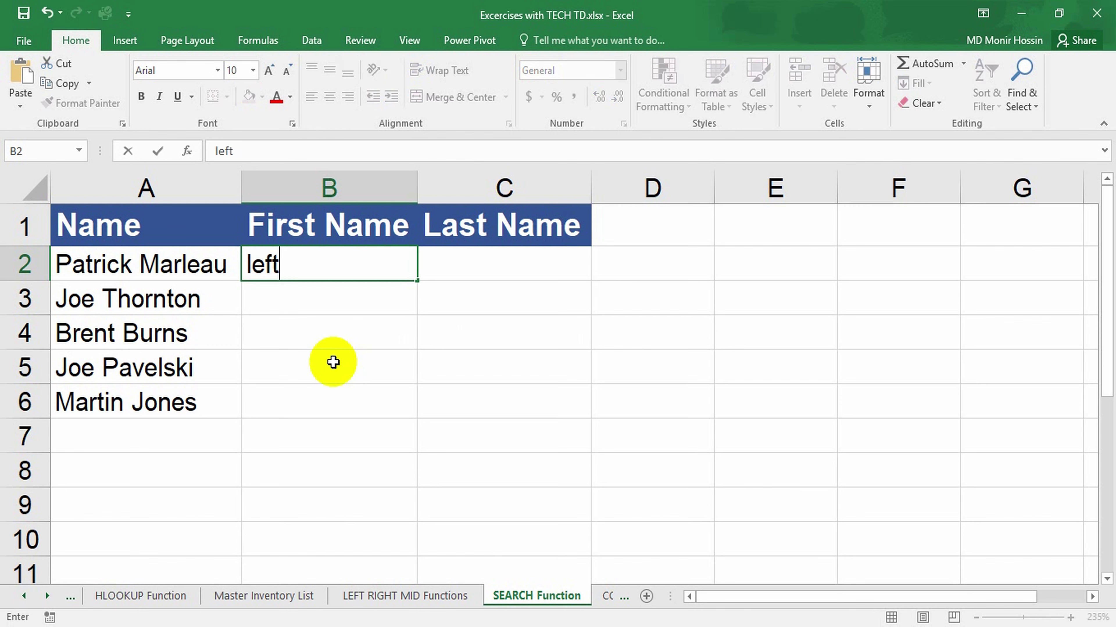
key("BackSpace")
key("BackSpace")
key("BackSpace")
key("BackSpace")
type("=lef")
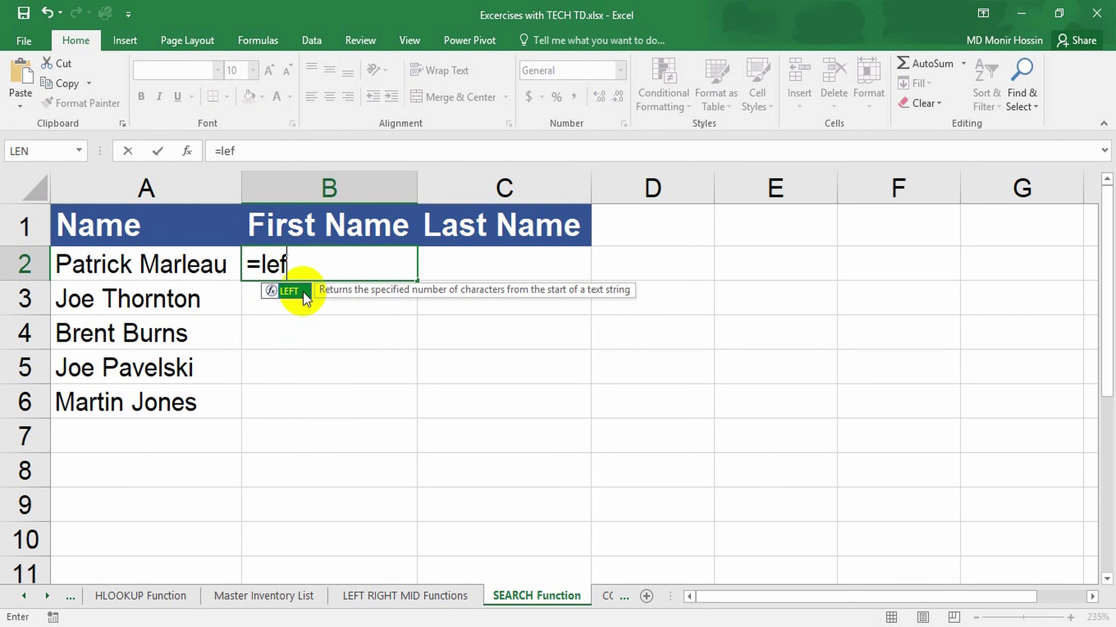
double_click(303, 292)
left_click(119, 263)
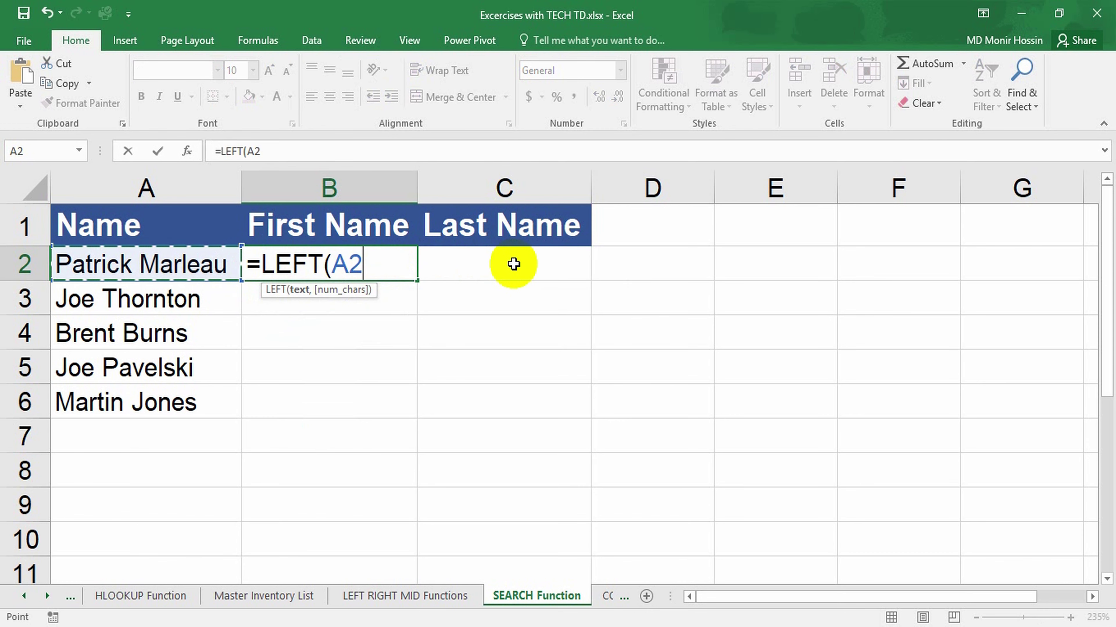
type(",")
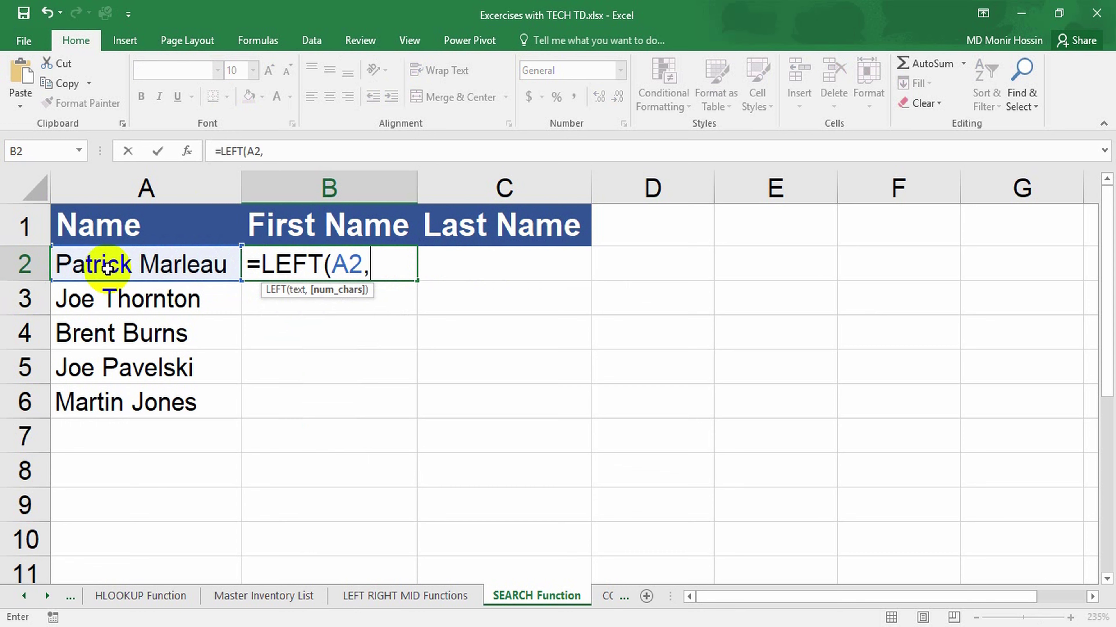
type("7")
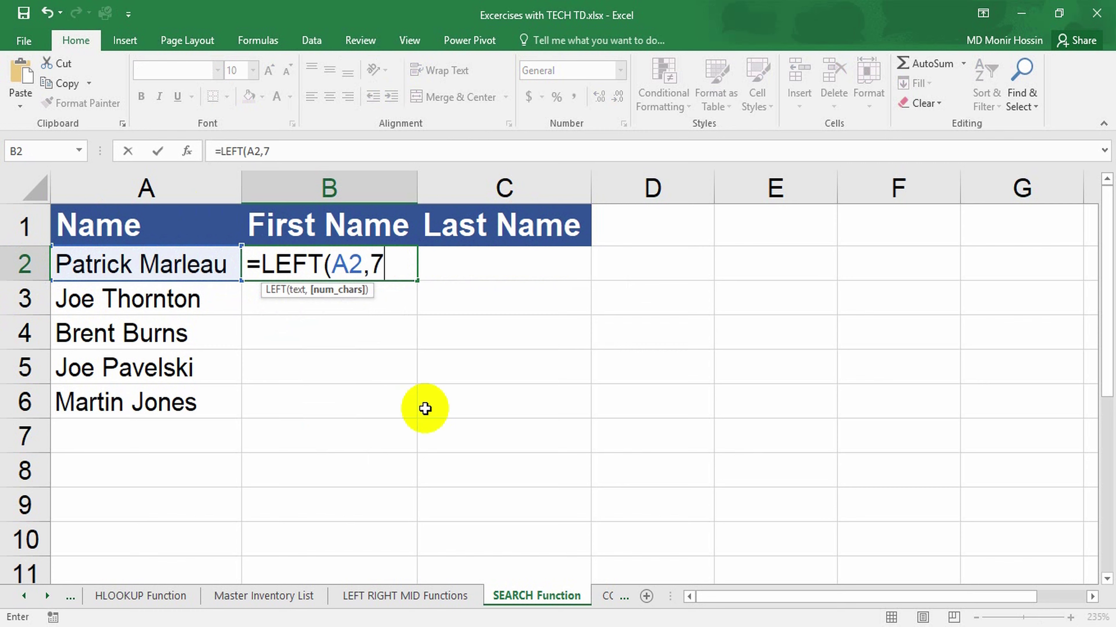
type(")")
key("Return")
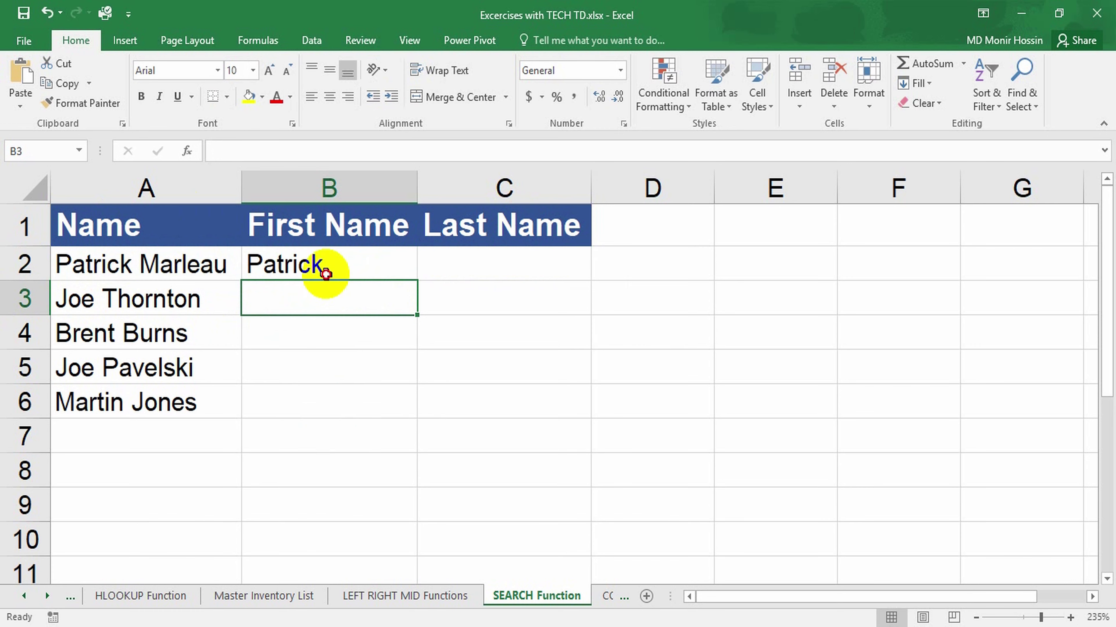
Copy the LEFT formula from B2 down through B6
left_click(326, 274)
left_click_drag(419, 281, 408, 412)
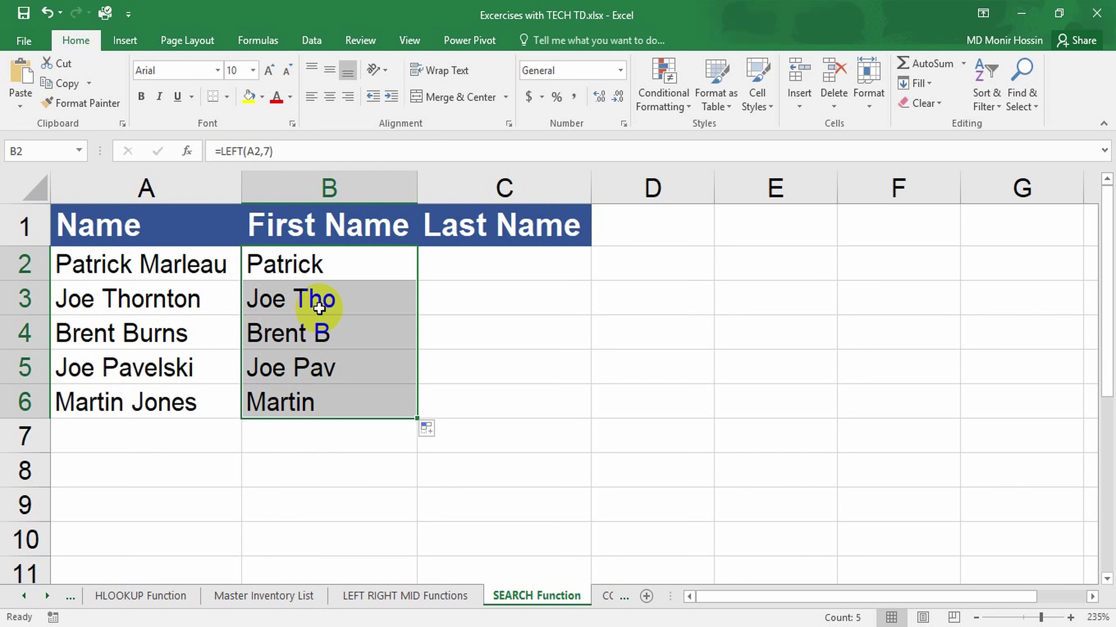
left_click(312, 264)
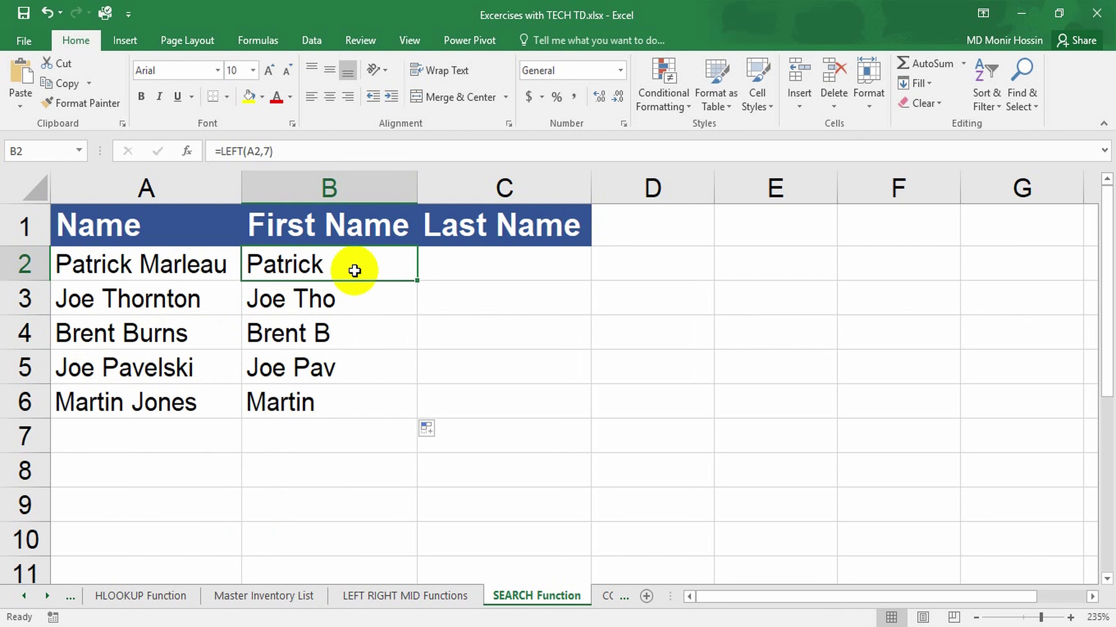
Clear the contents of the First Name cells B2:B6
left_click_drag(354, 270, 356, 406)
key("Delete")
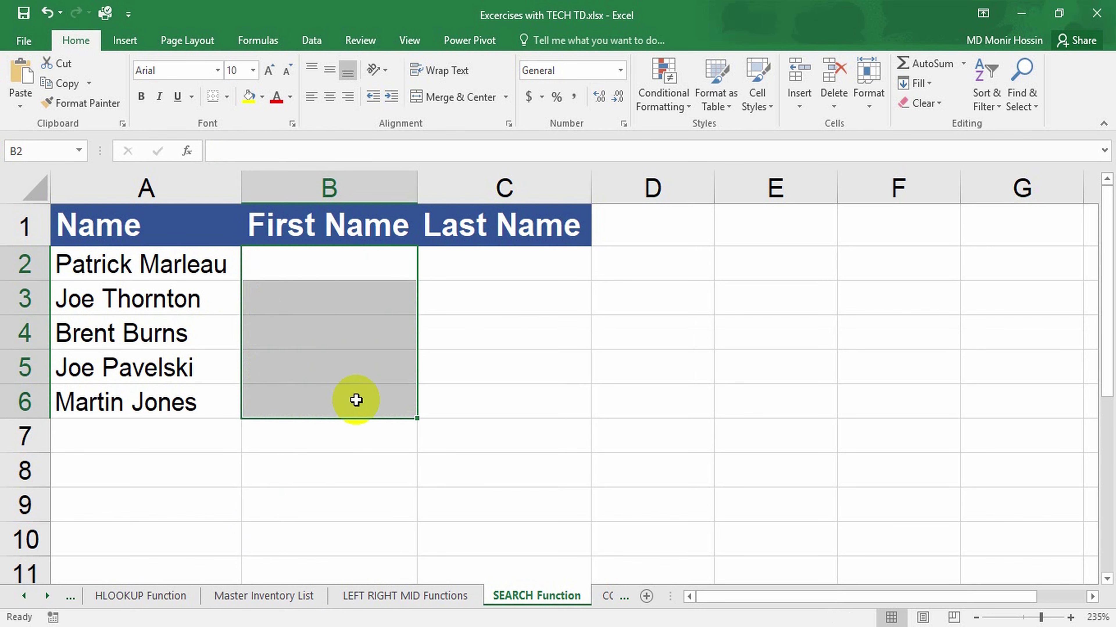
left_click(504, 345)
Insert the LEFT text function in cell B2 and set its Text argument to A2
left_click(383, 270)
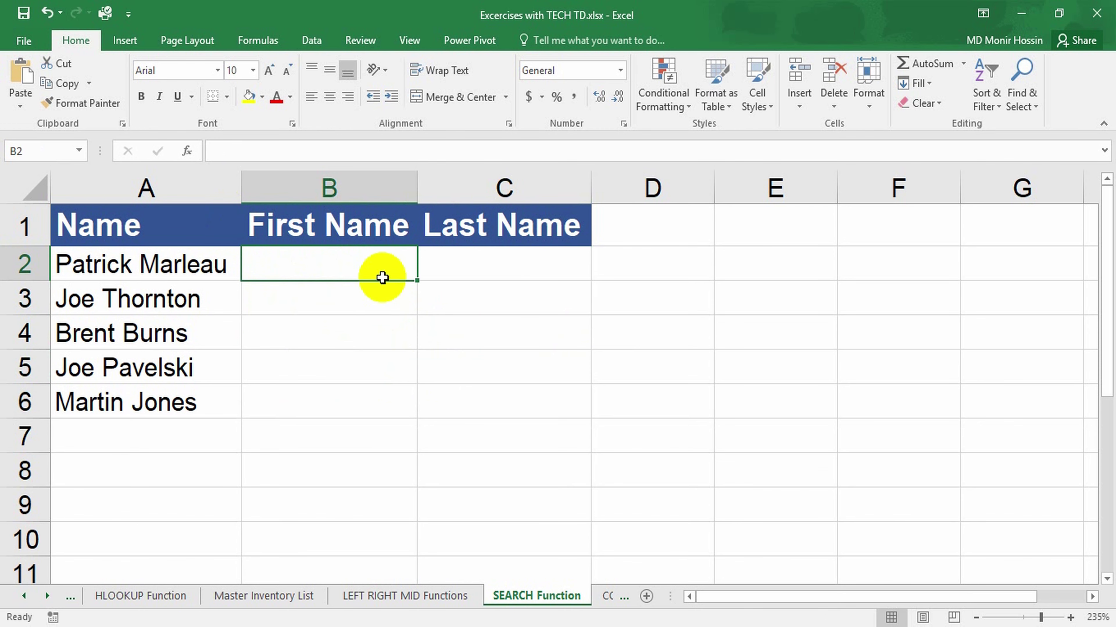
left_click(263, 41)
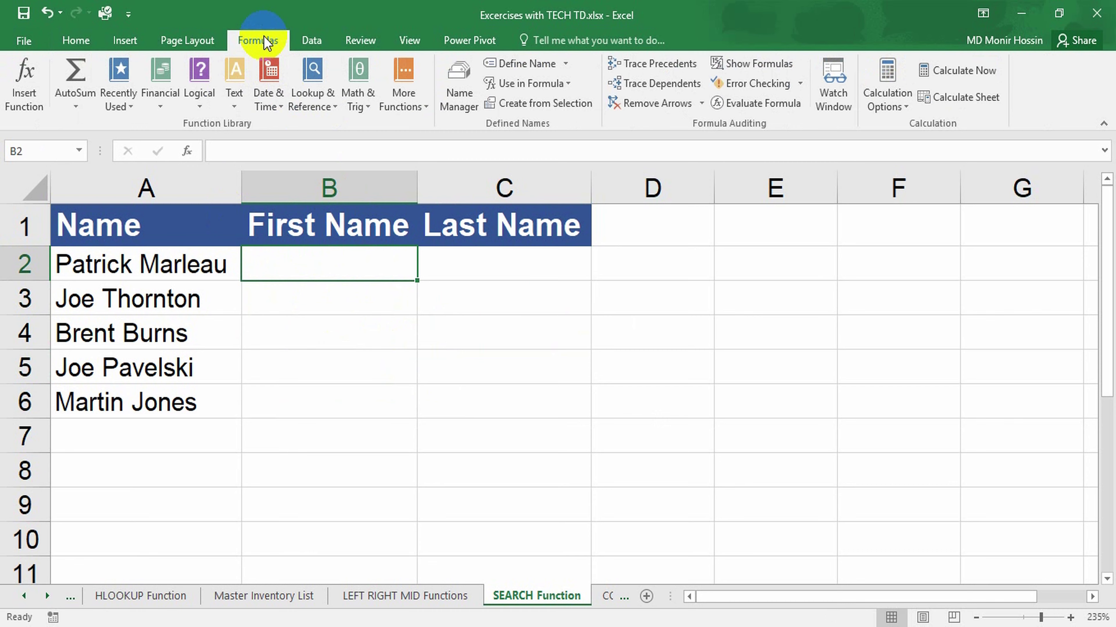
left_click(236, 109)
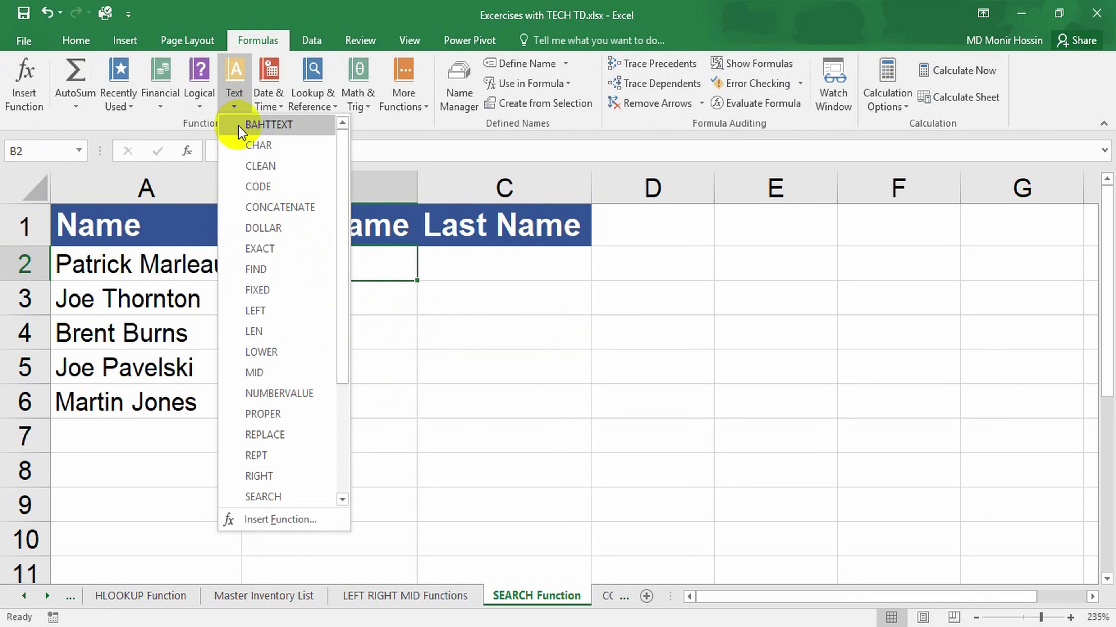
left_click(272, 317)
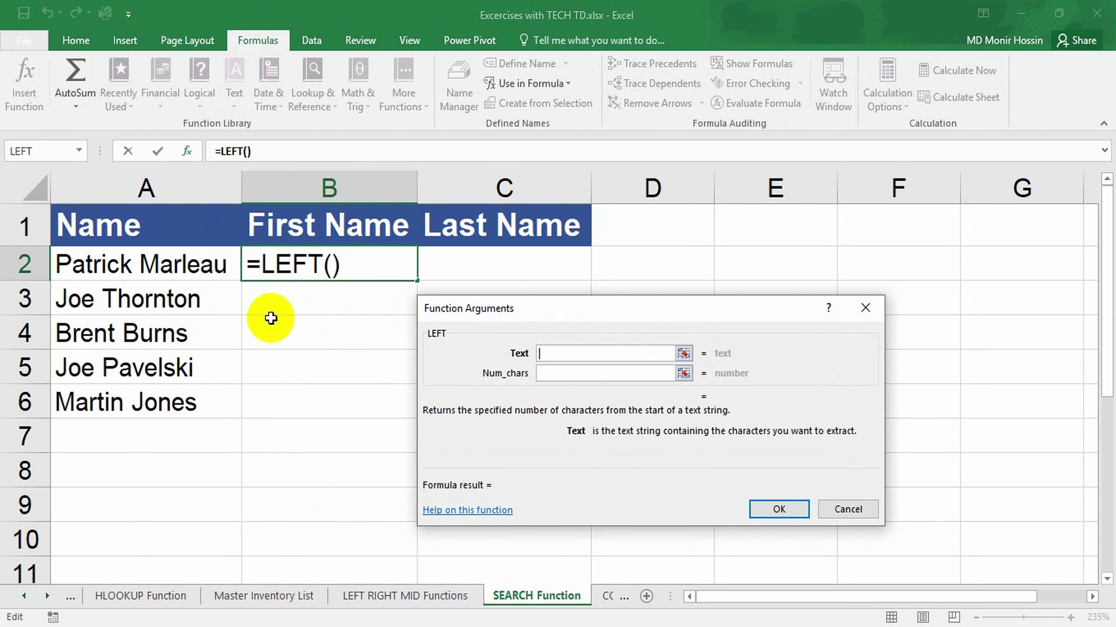
left_click(127, 269)
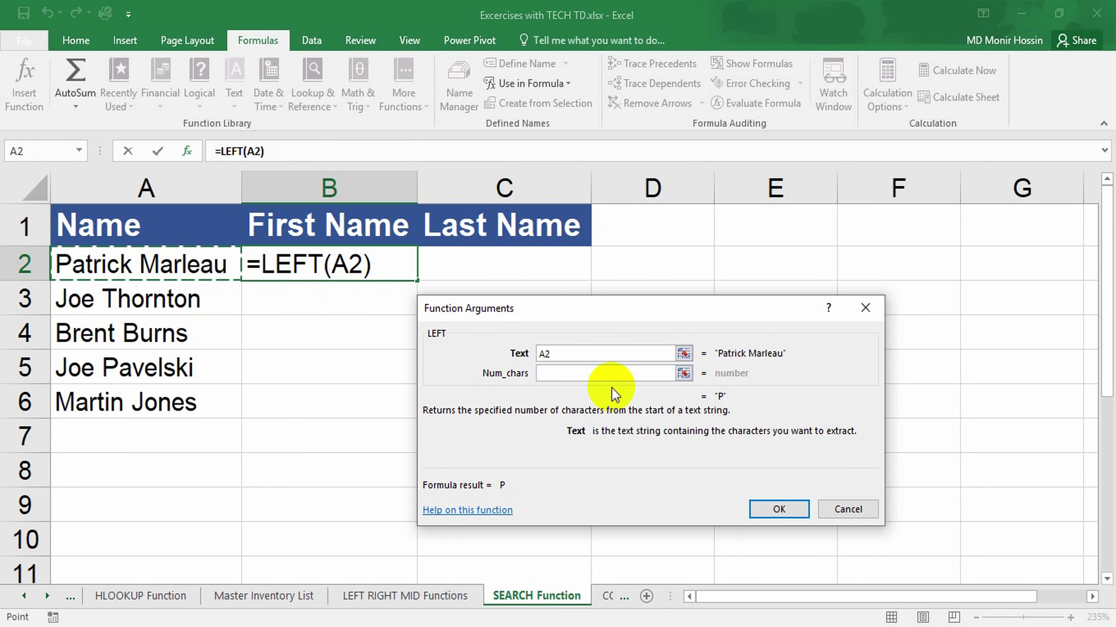
Nest a SEARCH function as the Num_chars argument of LEFT and open the arguments of SEARCH
left_click(600, 375)
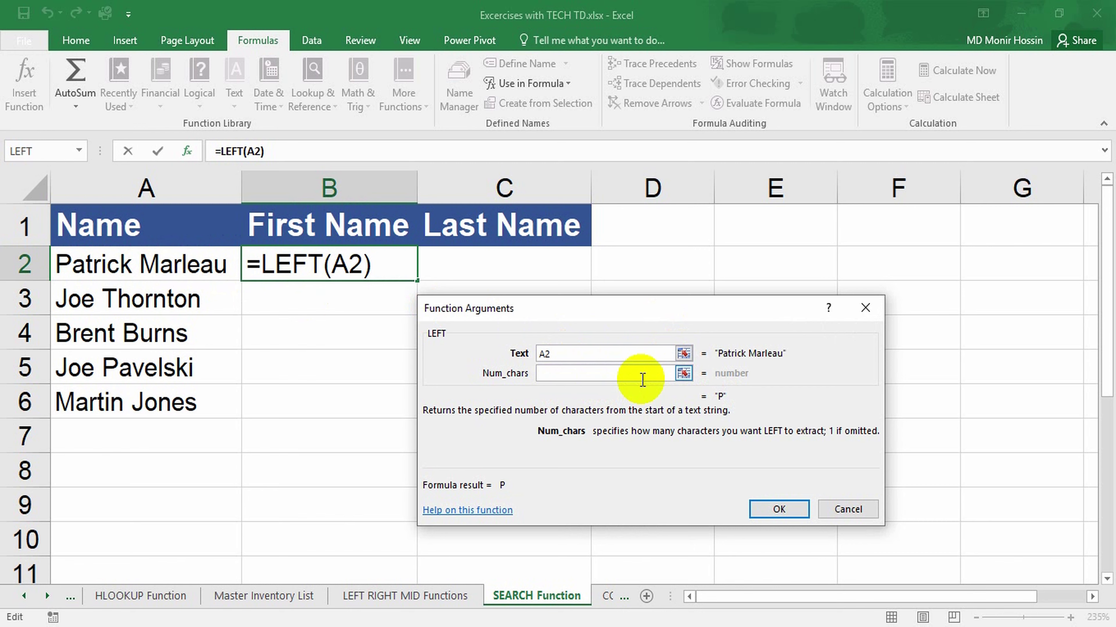
type("=")
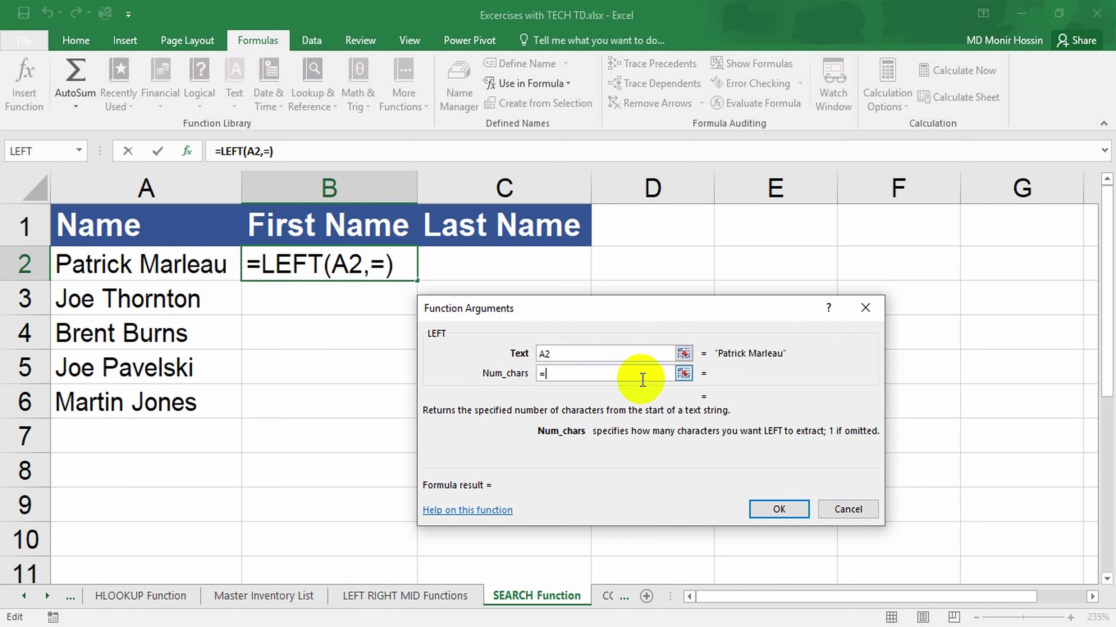
key("BackSpace")
type("ser")
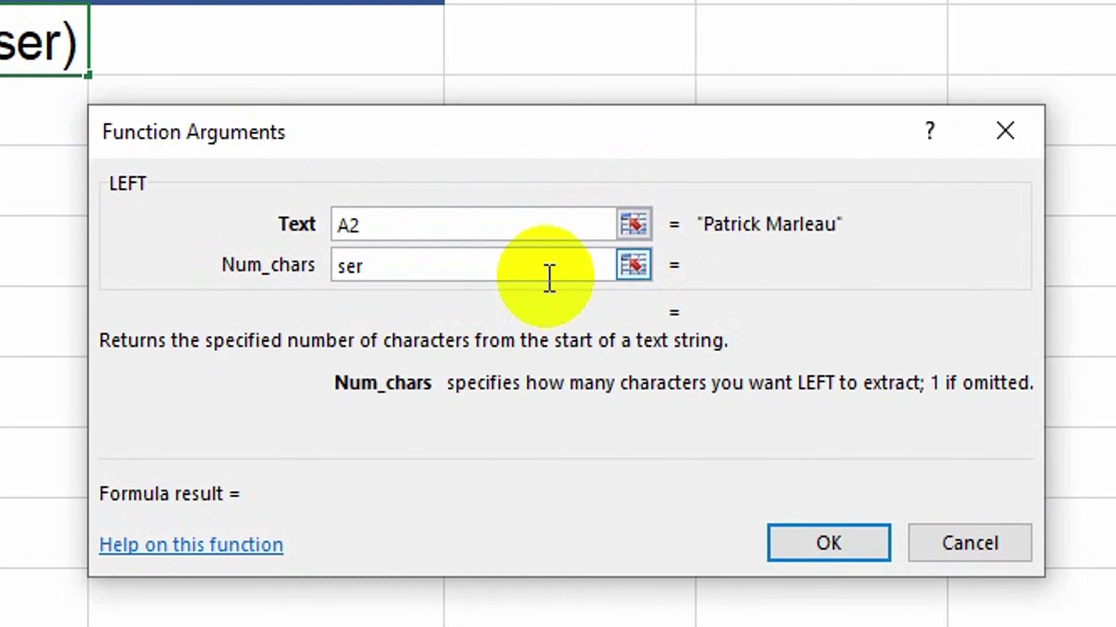
key("BackSpace")
type("arch")
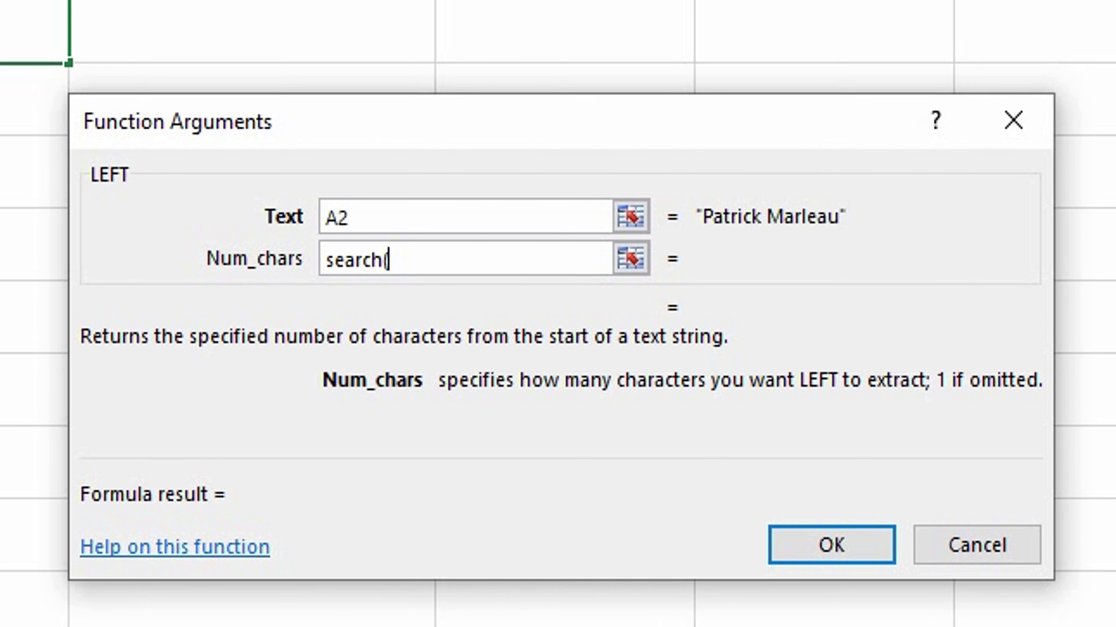
type("(")
left_click(509, 204)
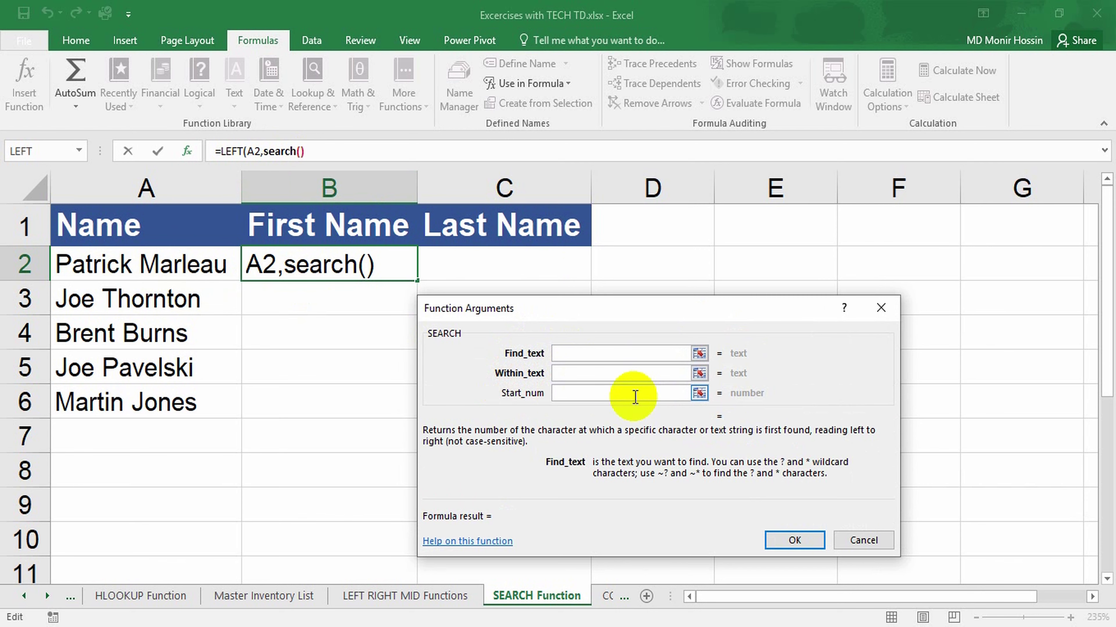
Set SEARCH's Find_text to " " and Within_text to A2, and complete the formula, accepting the suggested closing-parenthesis correction
type("\"")
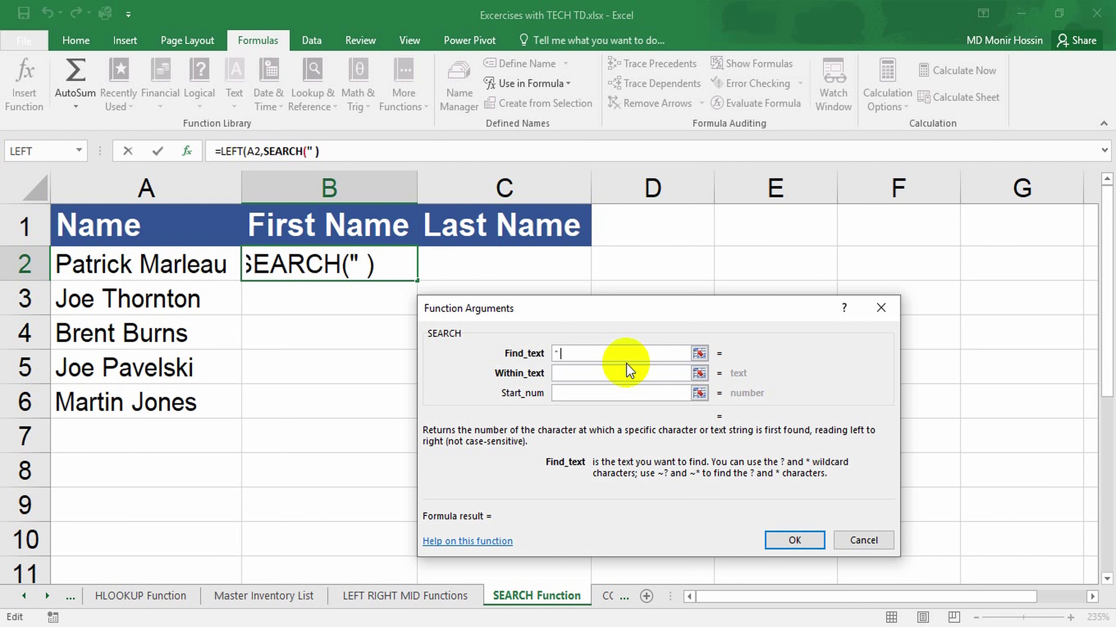
type(" \"")
left_click(626, 378)
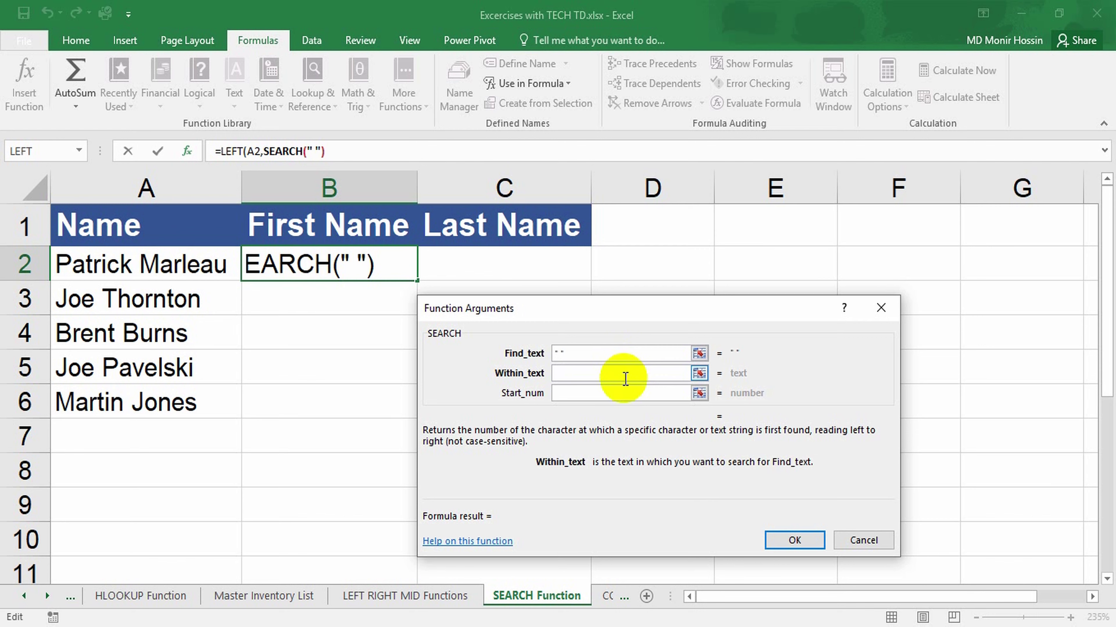
left_click(105, 266)
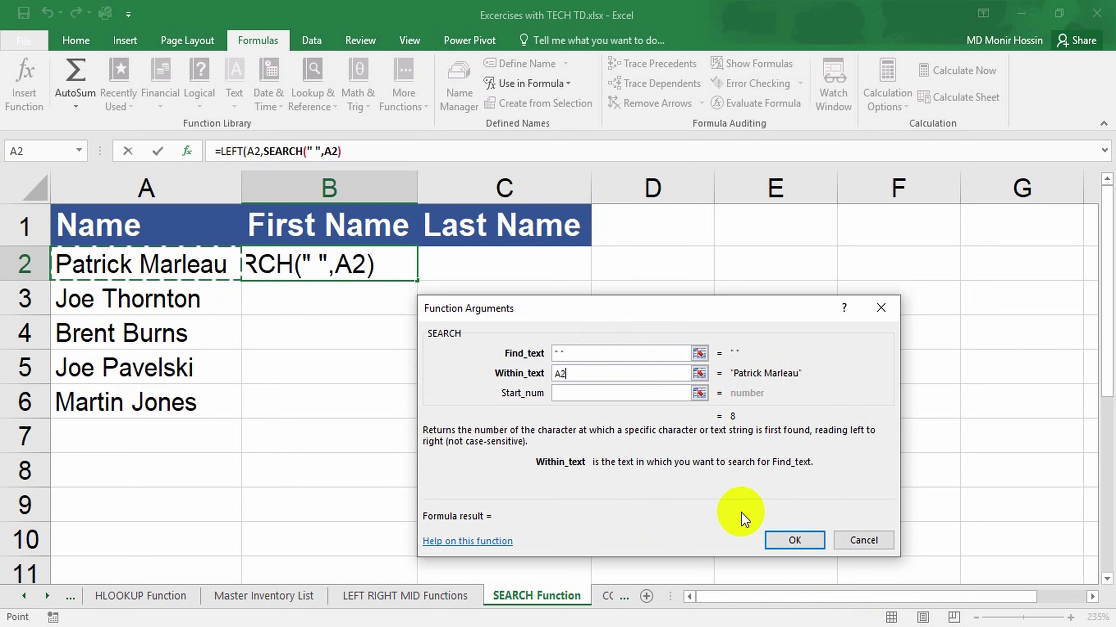
left_click(769, 541)
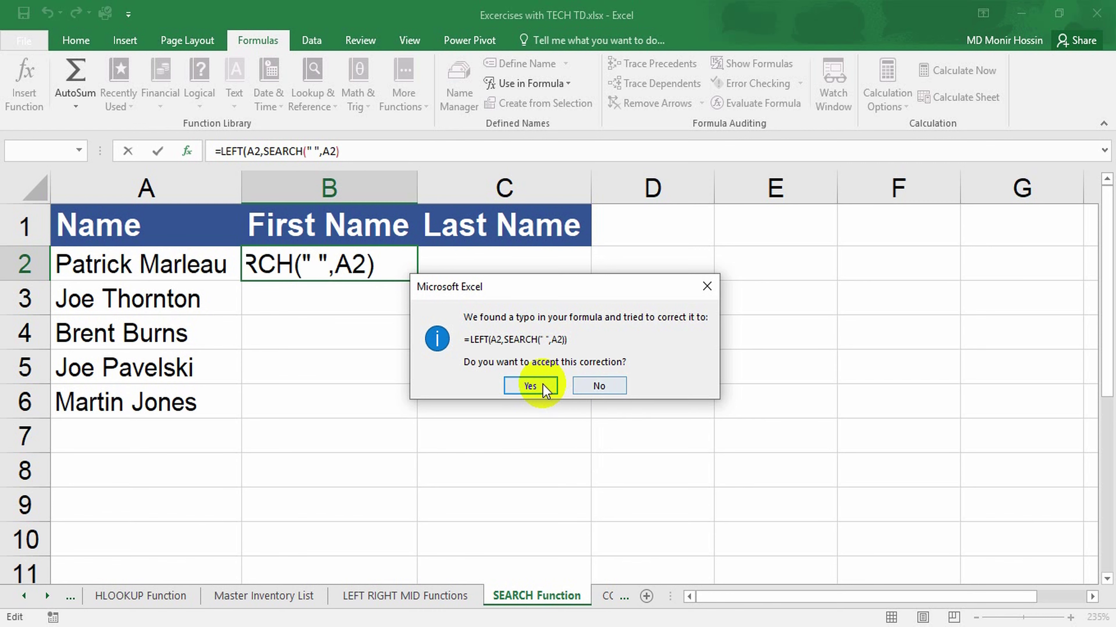
left_click(530, 386)
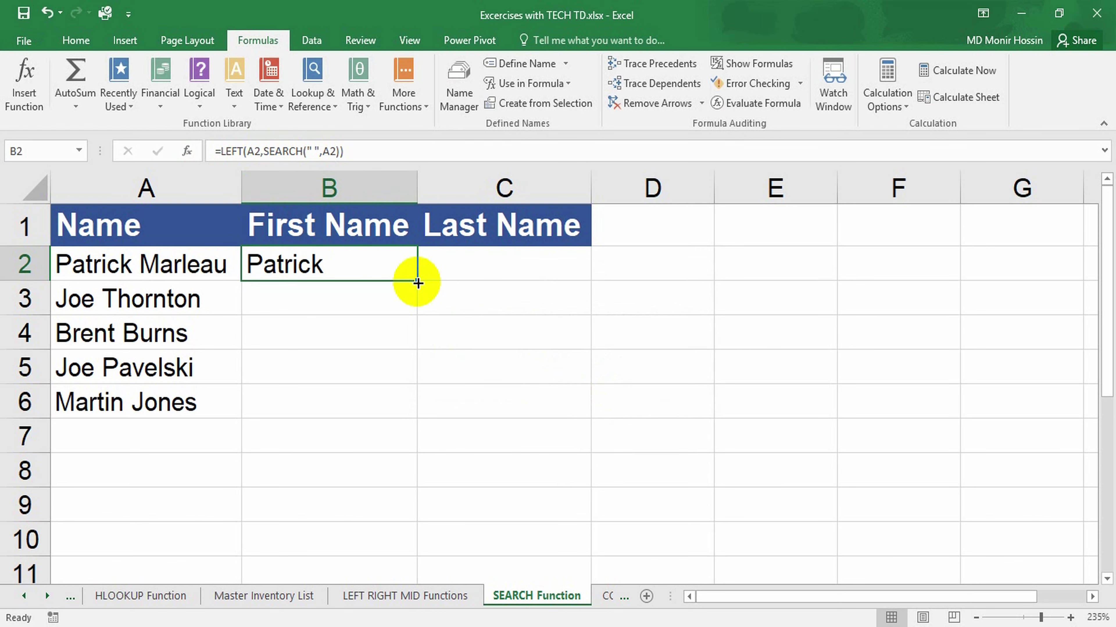
Fill the combined LEFT and SEARCH formula from B2 down through B6
left_click_drag(416, 282, 413, 422)
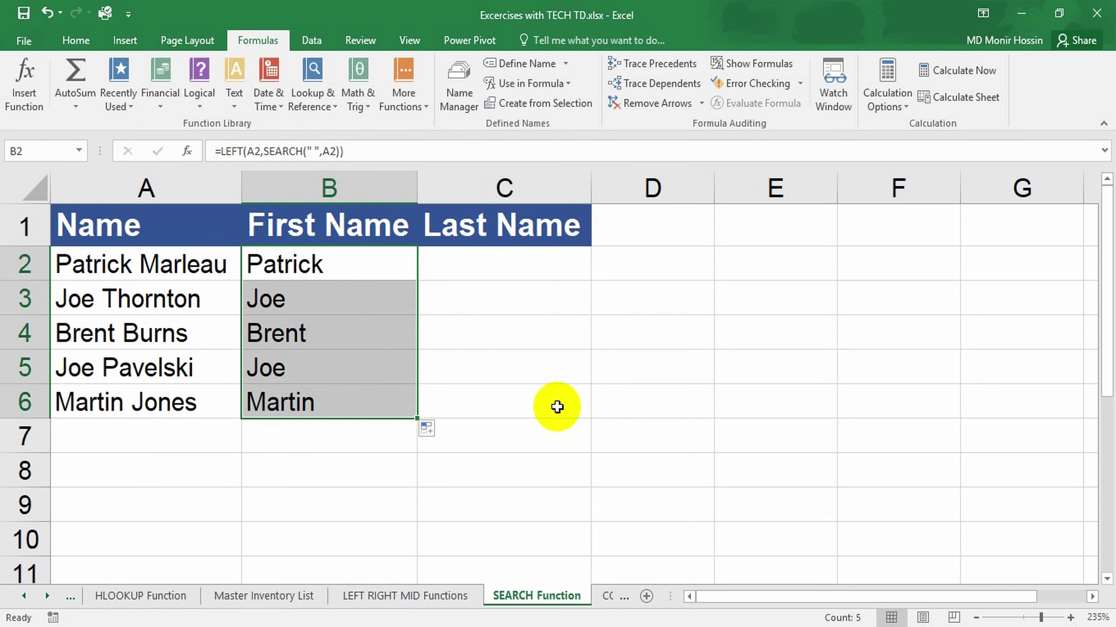
left_click(545, 404)
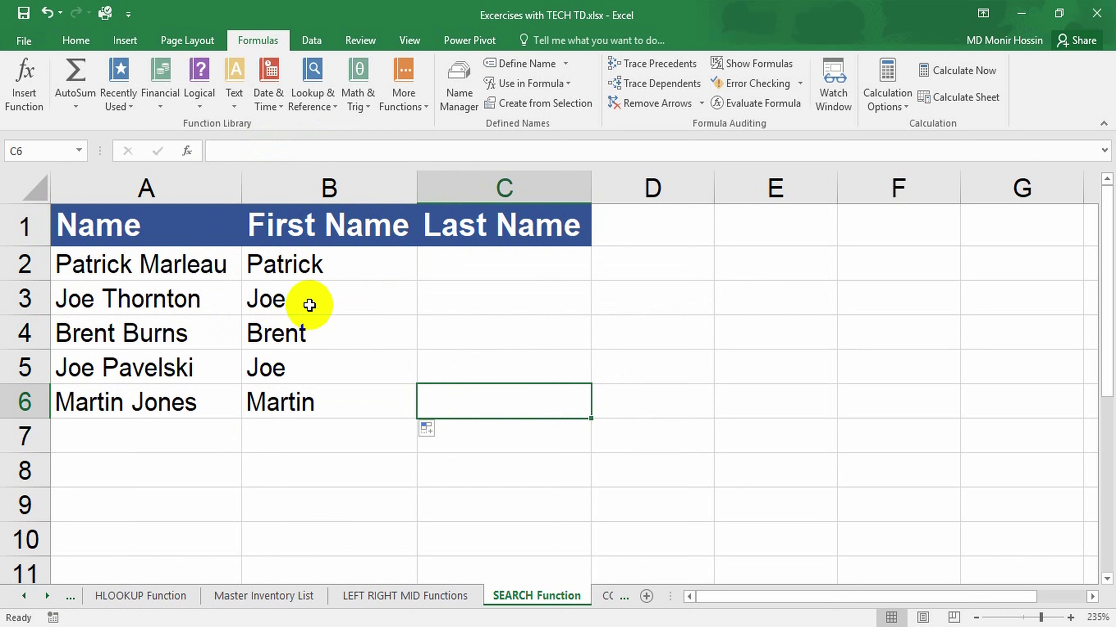
left_click(505, 231)
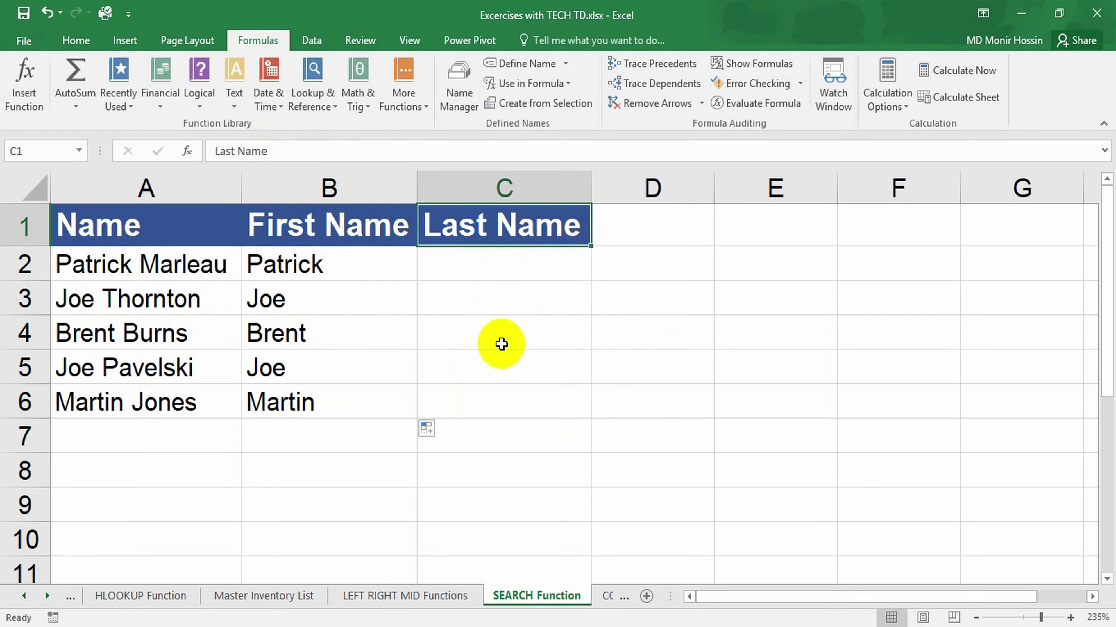
Insert the RIGHT text function in cell C2 and set its Text argument to A2
left_click(547, 266)
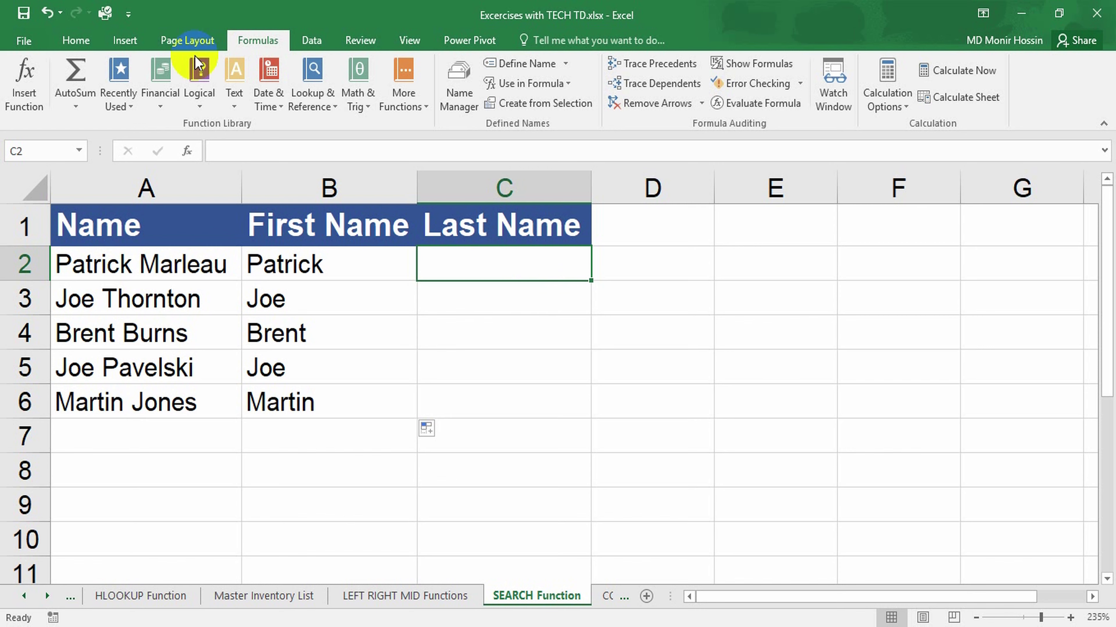
left_click(234, 94)
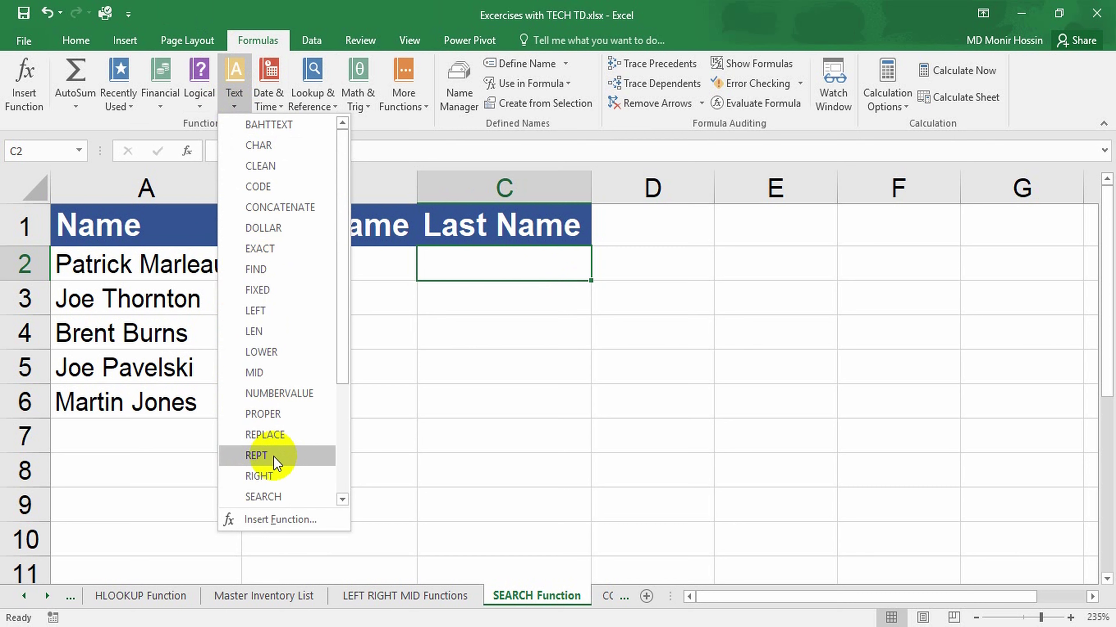
left_click(263, 477)
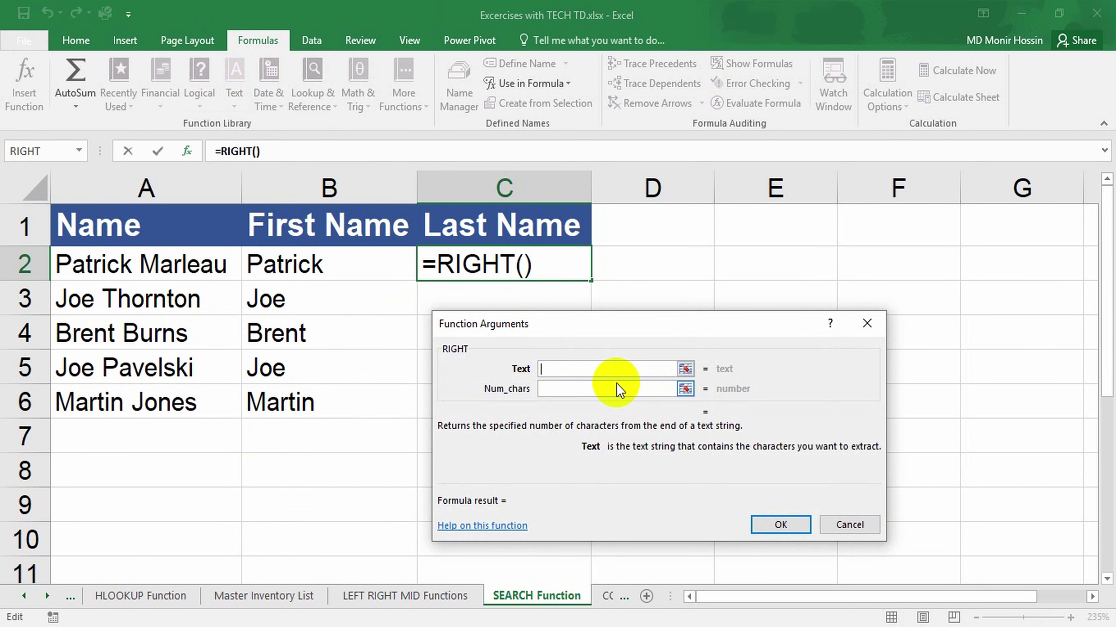
left_click(215, 265)
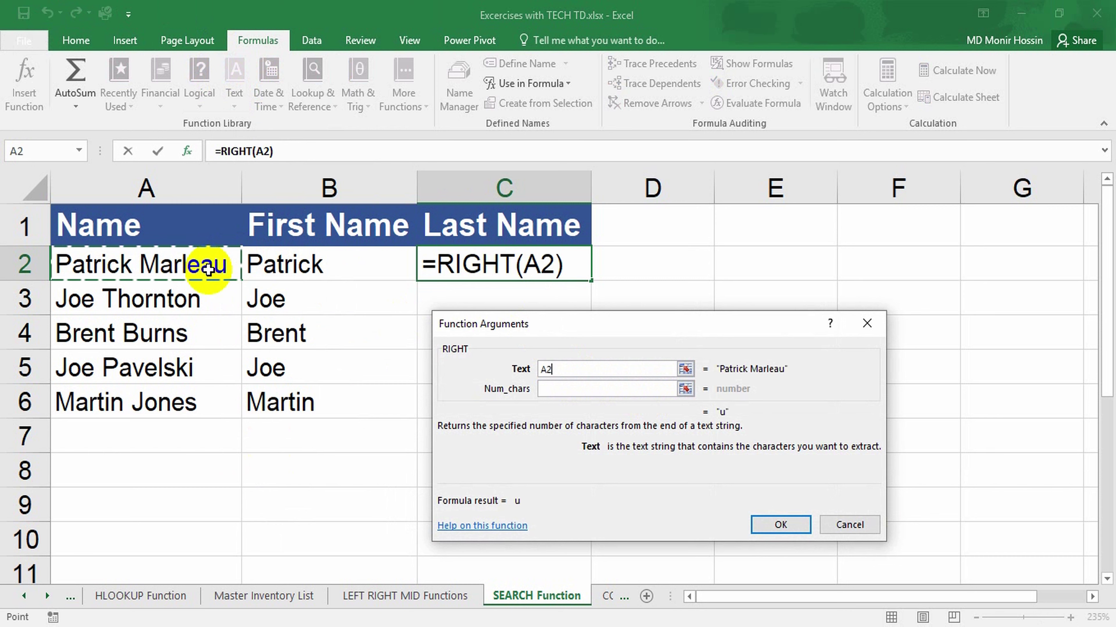
Nest a LEN function as the Num_chars argument of RIGHT and open the arguments of LEN
left_click(608, 391)
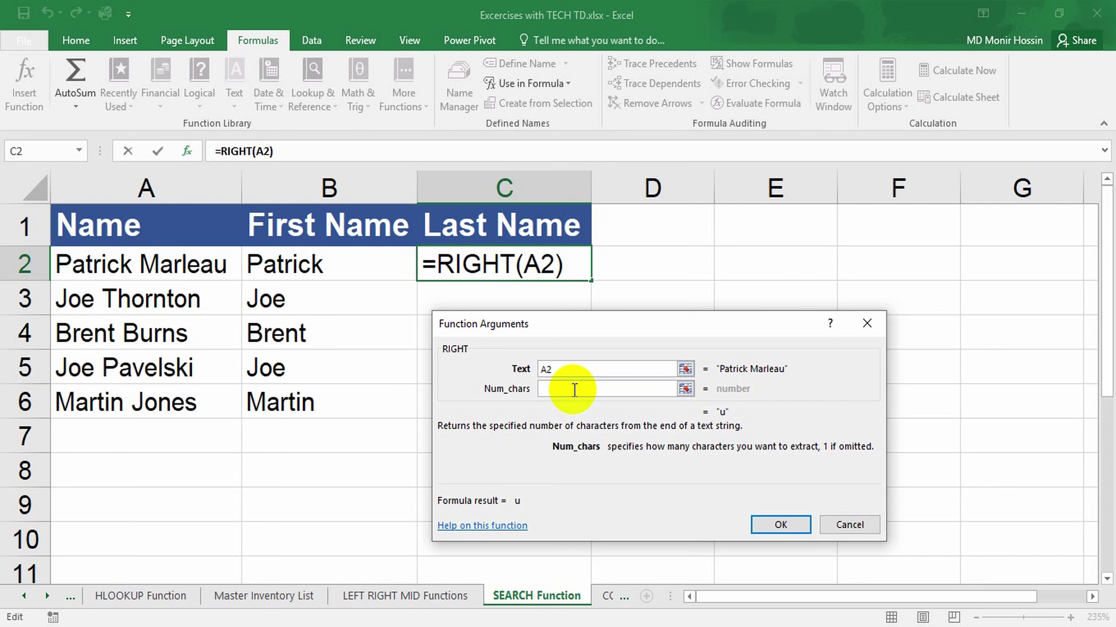
type("len")
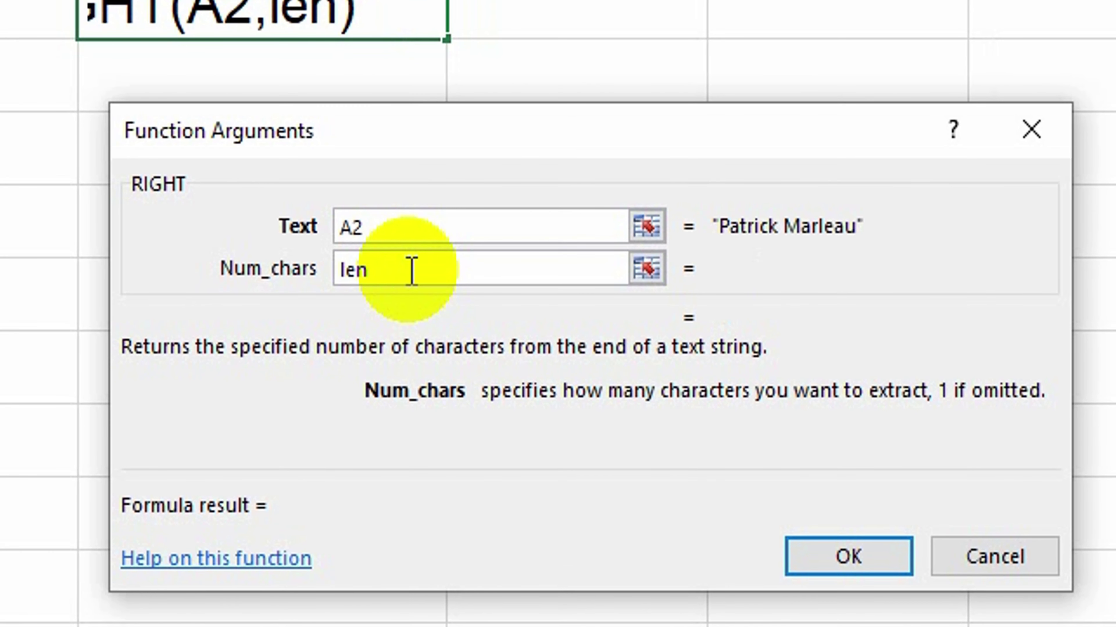
type("(")
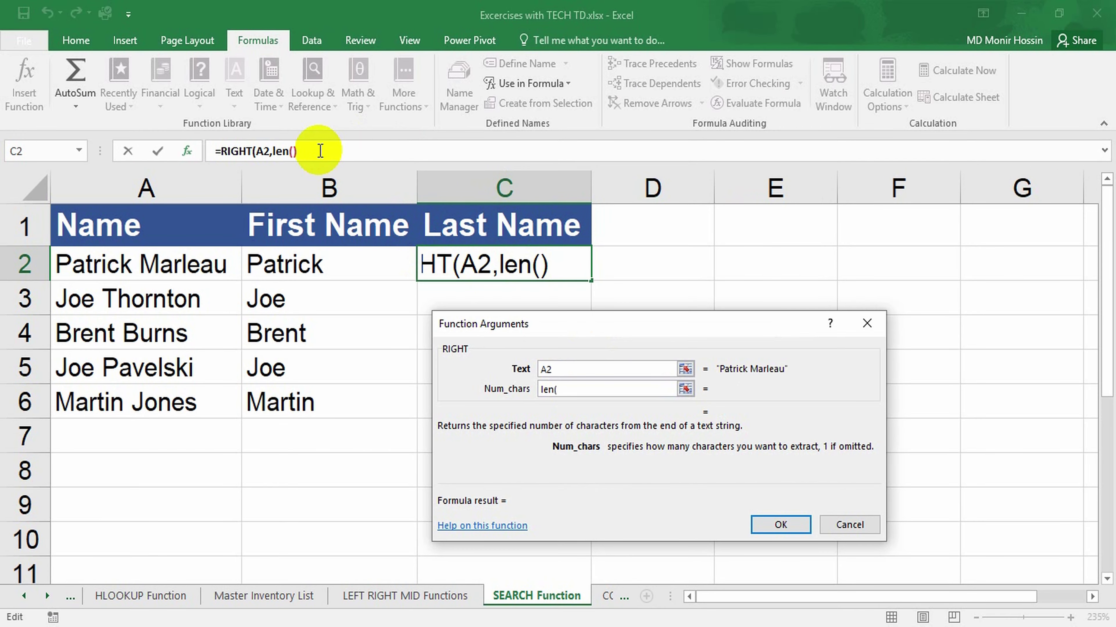
left_click(282, 151)
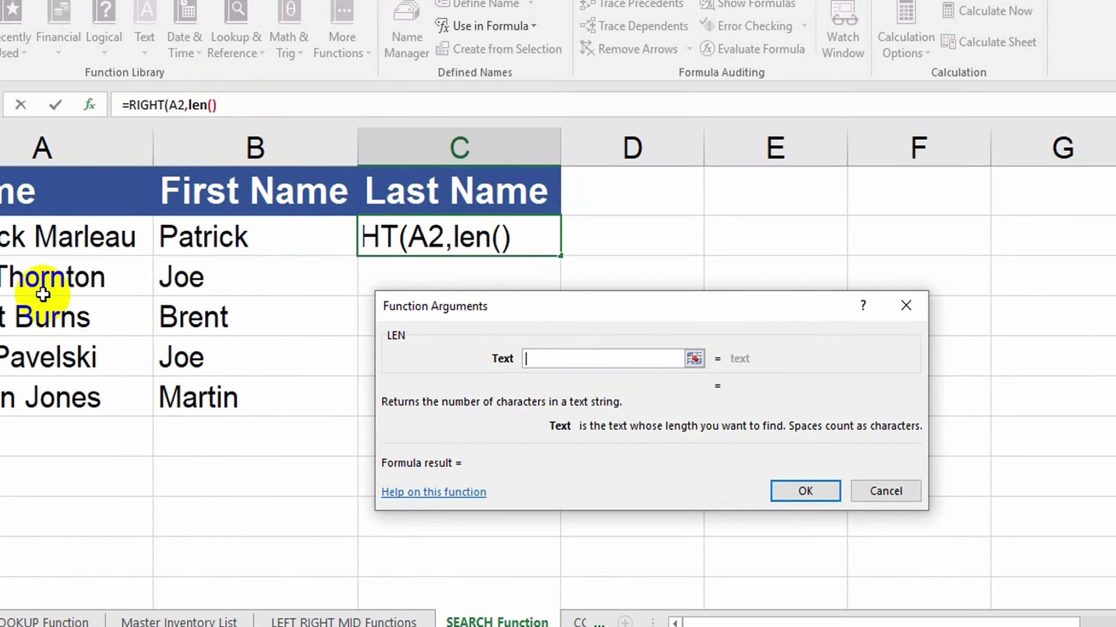
Set LEN's Text argument to A2, then subtract a nested SEARCH function in RIGHT's Num_chars argument and open the arguments of SEARCH
left_click(94, 259)
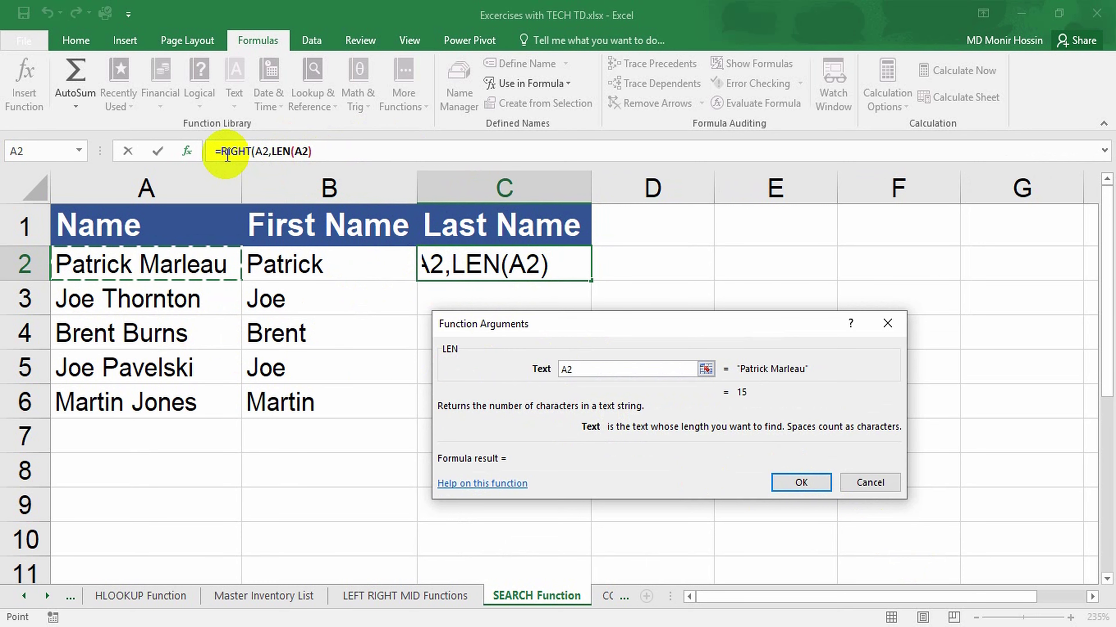
left_click(242, 154)
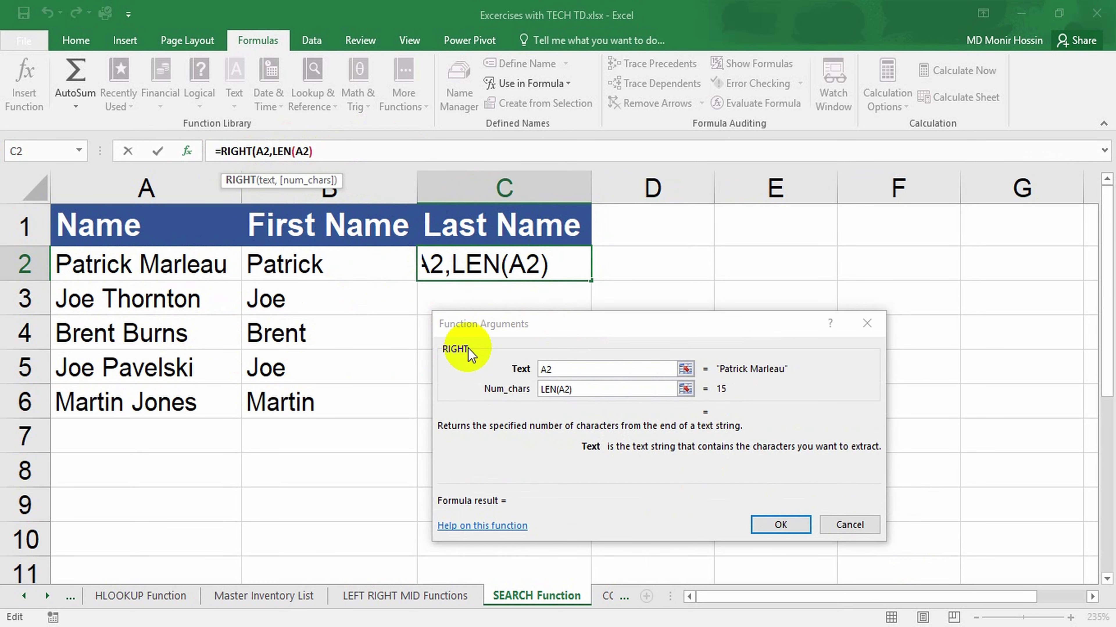
left_click(600, 389)
type("-se")
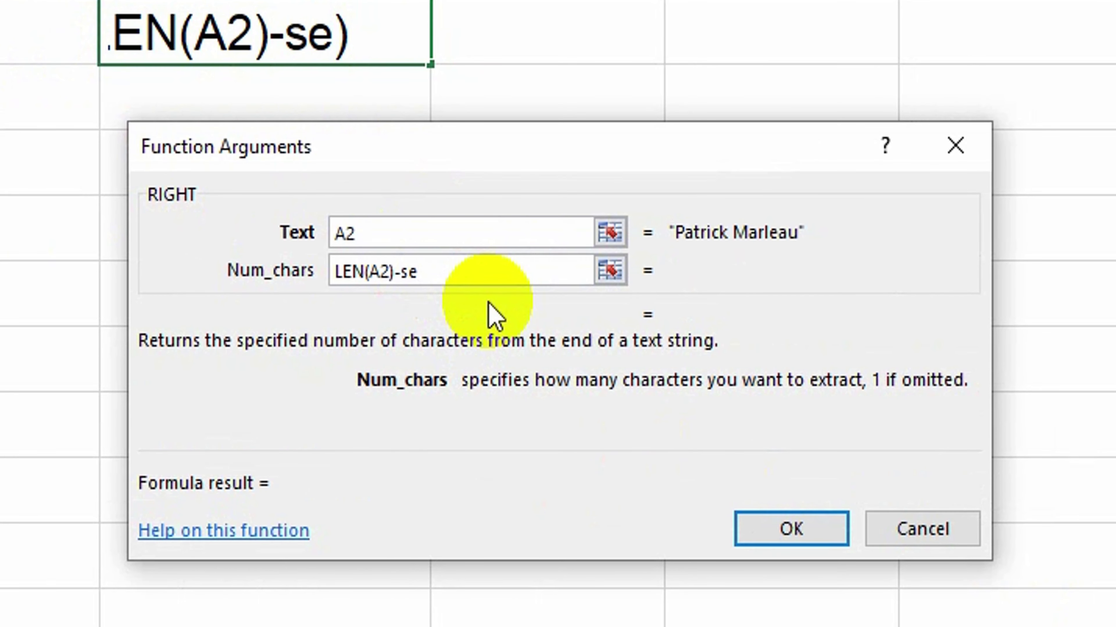
type("arch(")
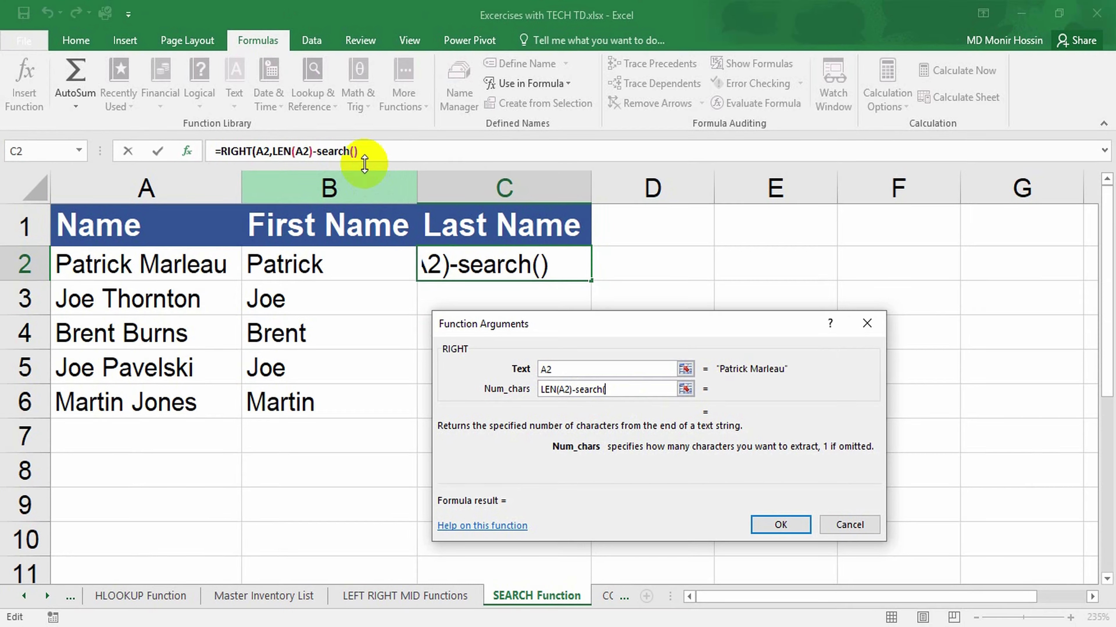
left_click(342, 151)
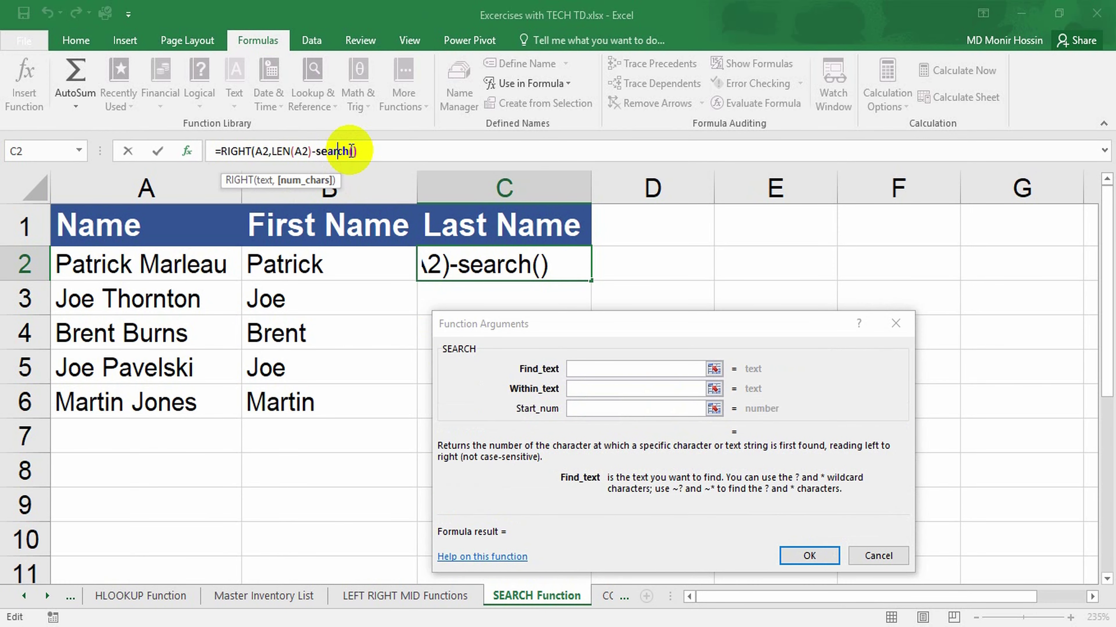
Set the nested SEARCH function's Find_text to " " and its Within_text to A2
left_click(624, 368)
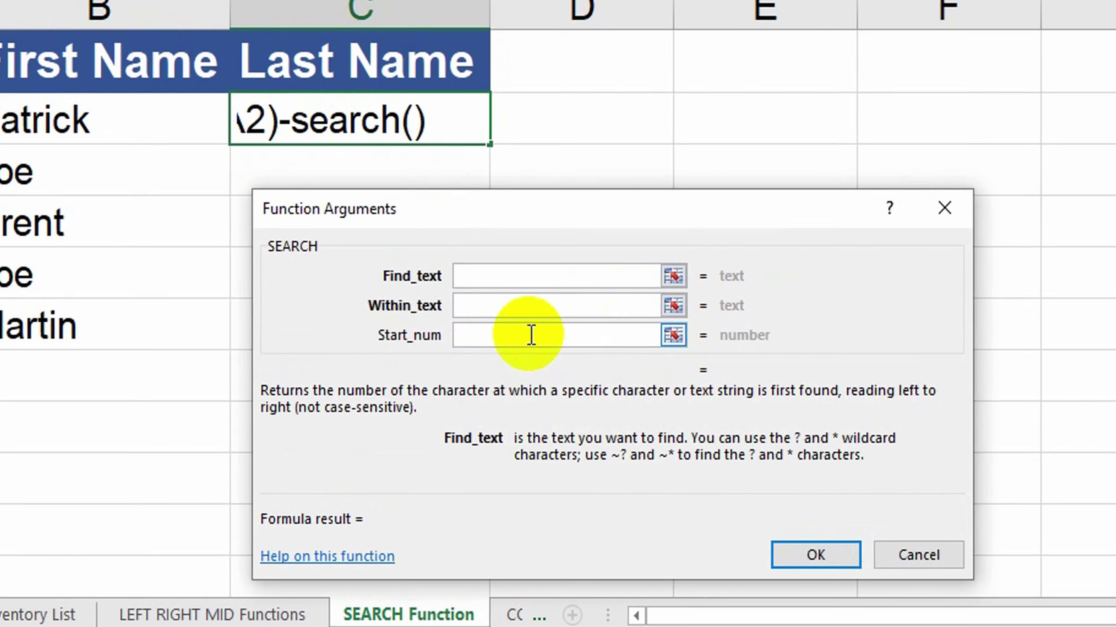
type("\" \"")
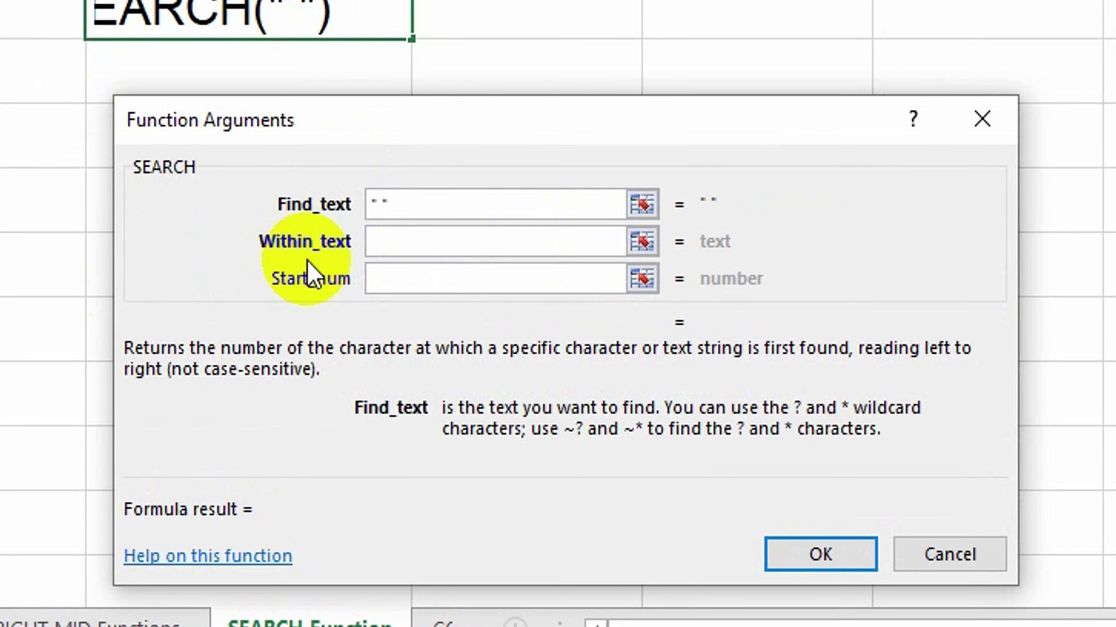
left_click(461, 241)
left_click(114, 270)
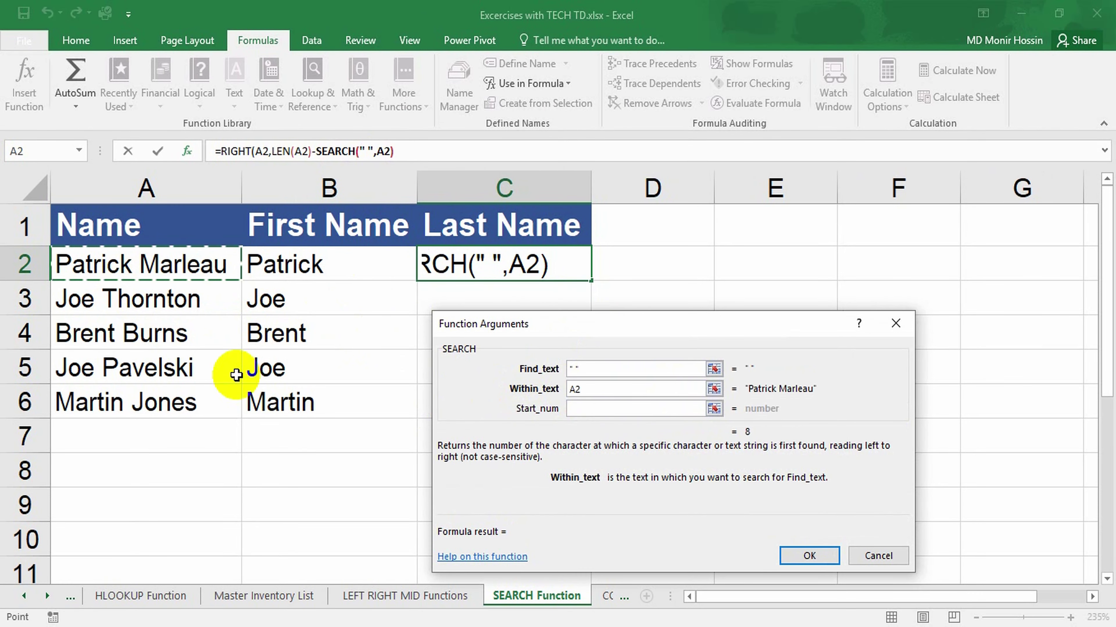
Complete the RIGHT formula in C2, accepting the suggested closing-parenthesis correction, and fill it down through C6
left_click(808, 558)
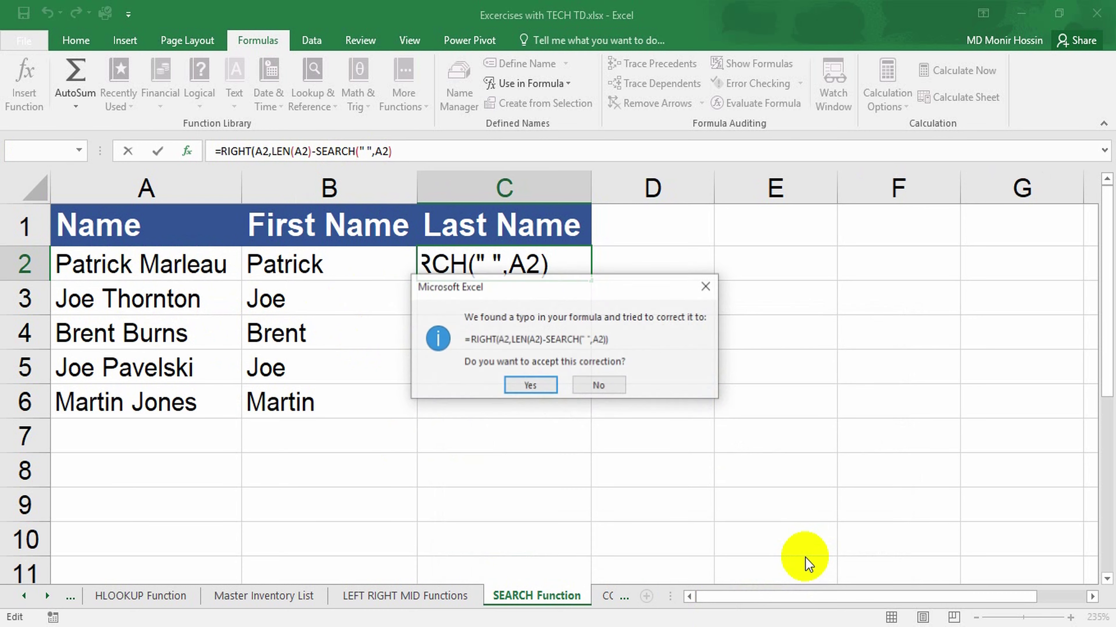
left_click(541, 386)
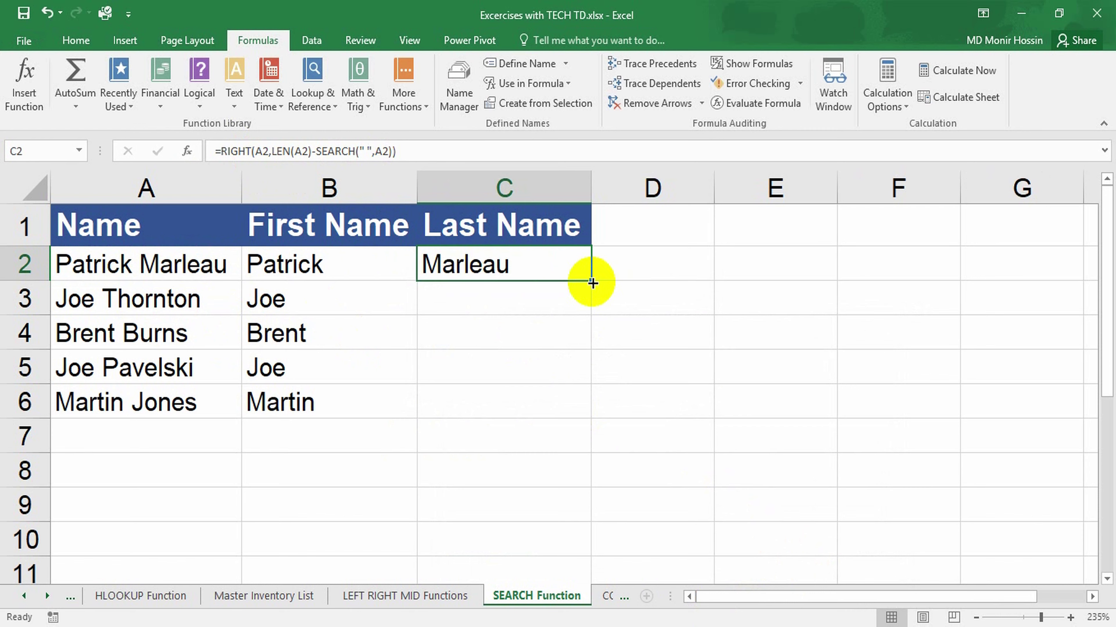
left_click_drag(590, 282, 590, 411)
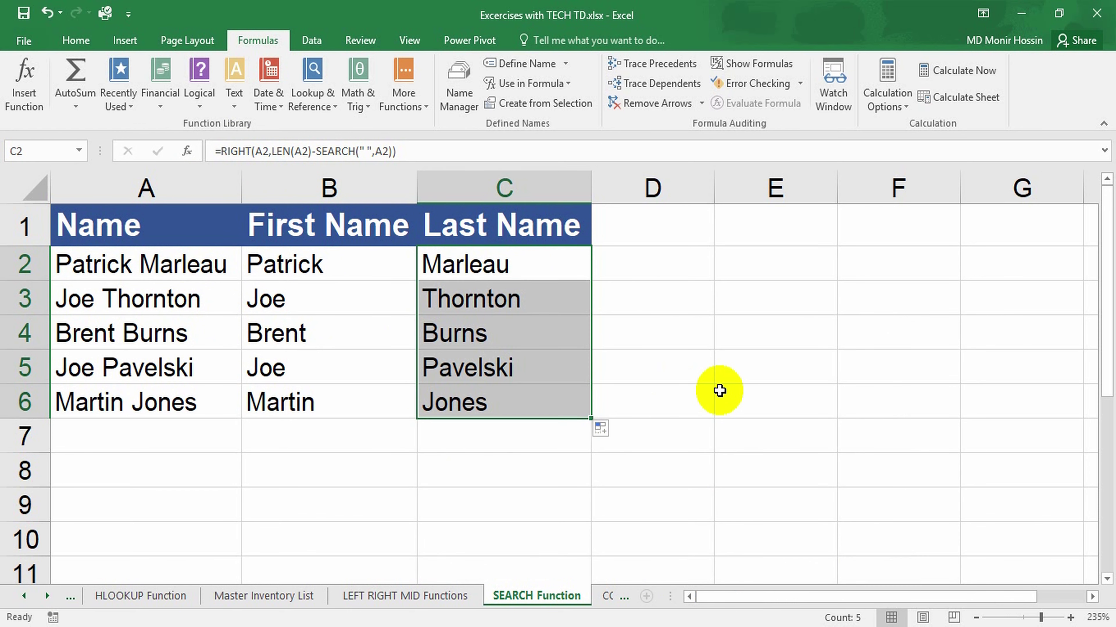